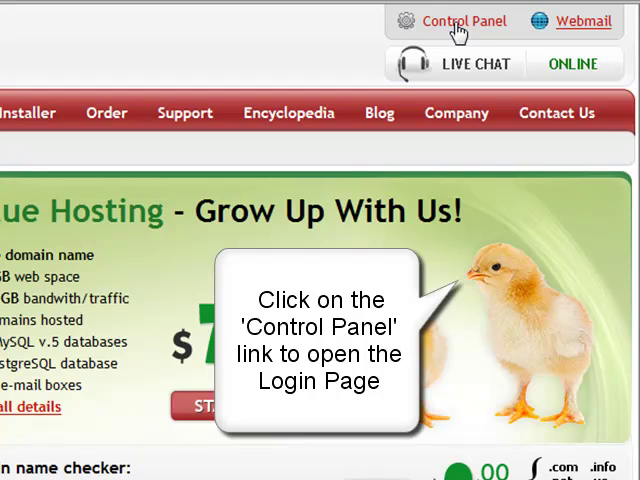
Reach the Control Panel login and enter the autocompleted username, moving on to the password
left_click(457, 26)
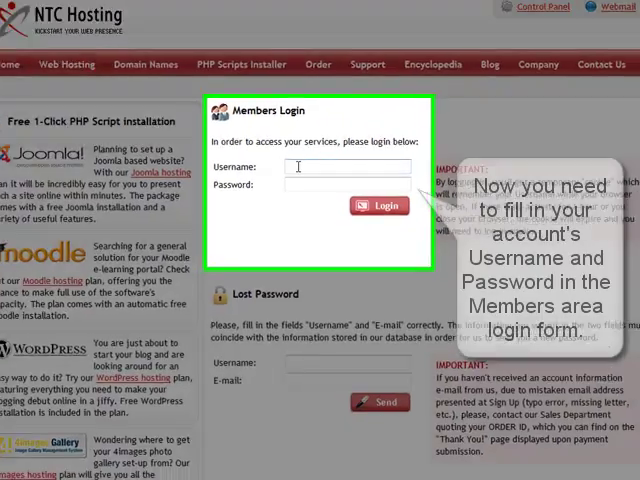
left_click(299, 166)
type("me")
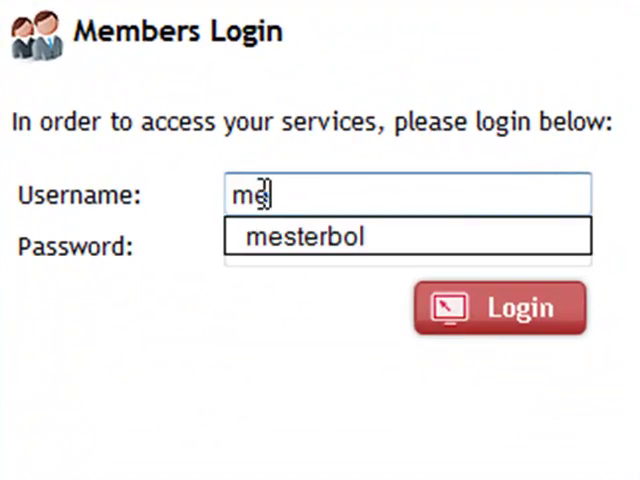
type("s")
key("Down")
key("Return")
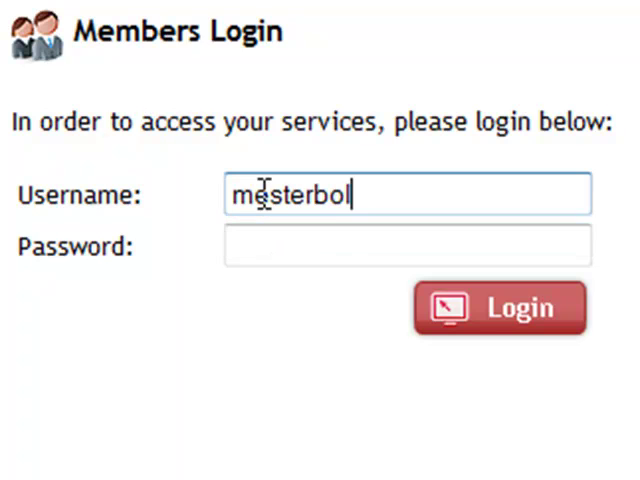
key("Tab")
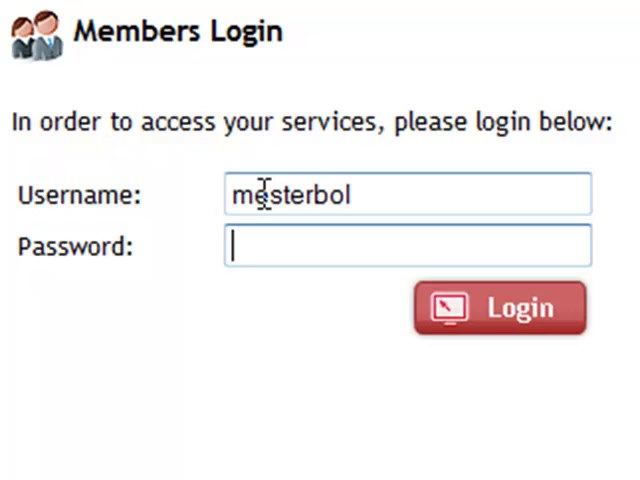
type("xxxxx")
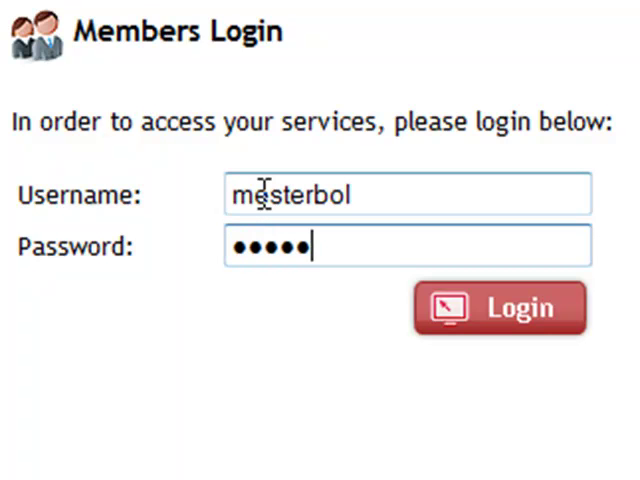
type("xxxx")
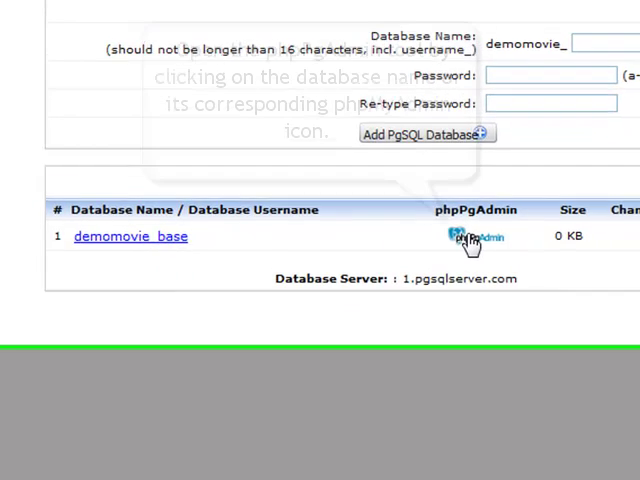
Launch phpPgAdmin for demomovie_base past the security warning and select the database in the tree
left_click(453, 345)
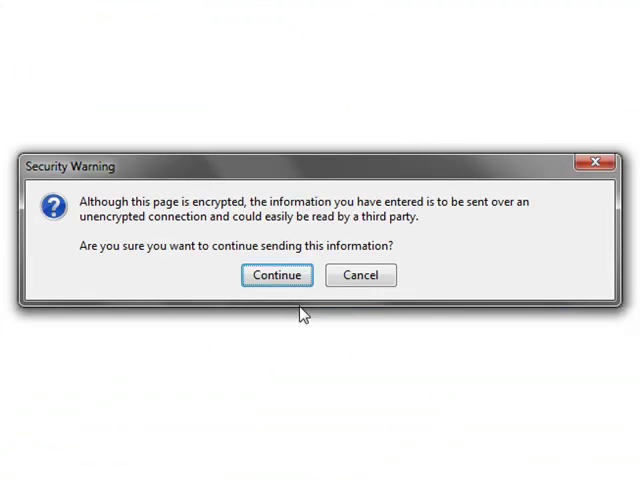
left_click(277, 277)
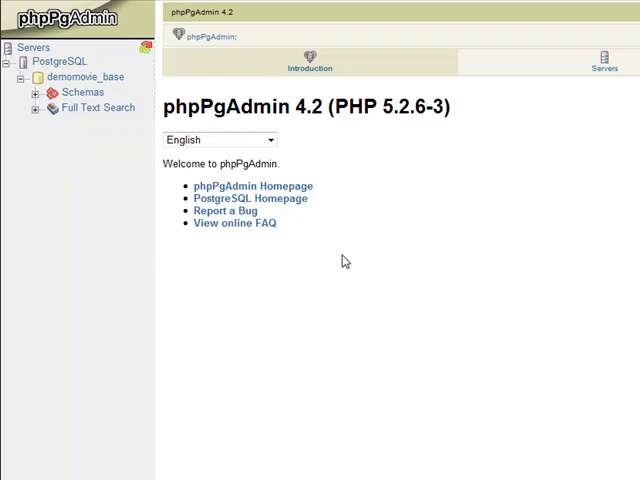
left_click(104, 80)
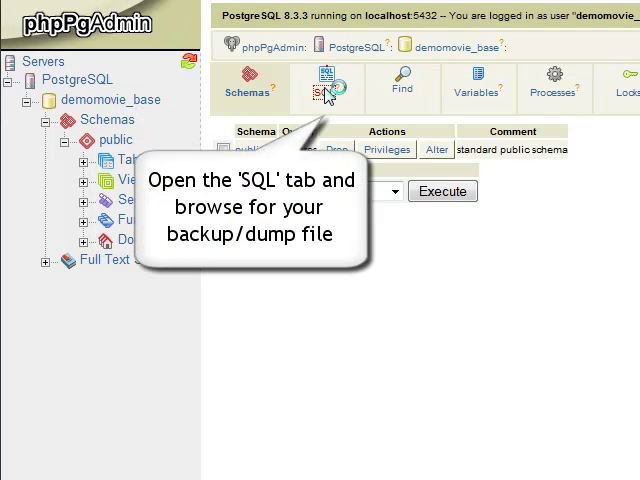
From the SQL page, browse to C: and choose dump.sql as the script to upload
left_click(327, 95)
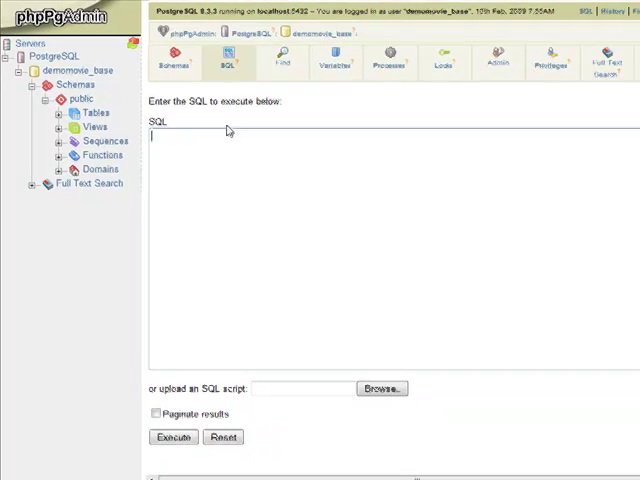
left_click(389, 388)
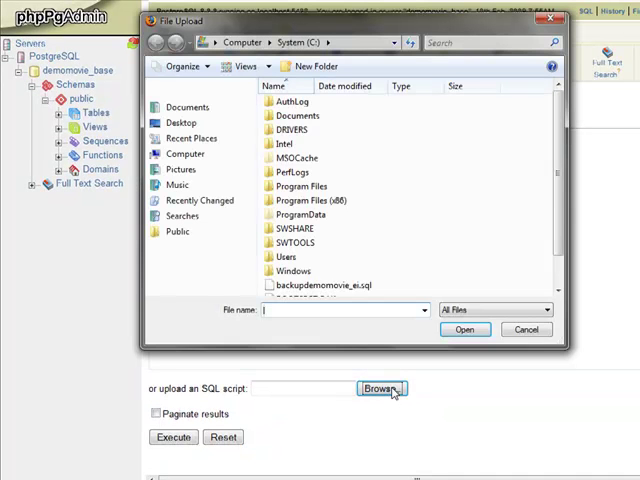
left_click_drag(559, 165, 559, 201)
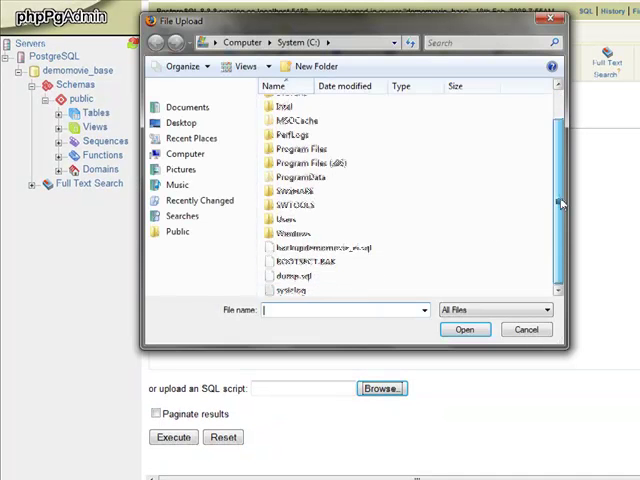
left_click(317, 283)
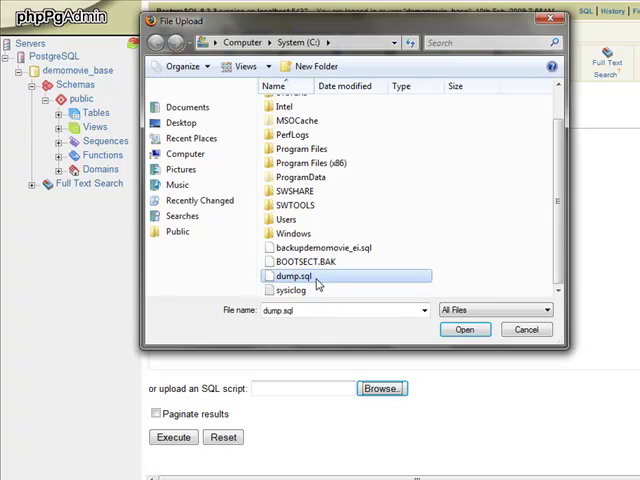
left_click(465, 331)
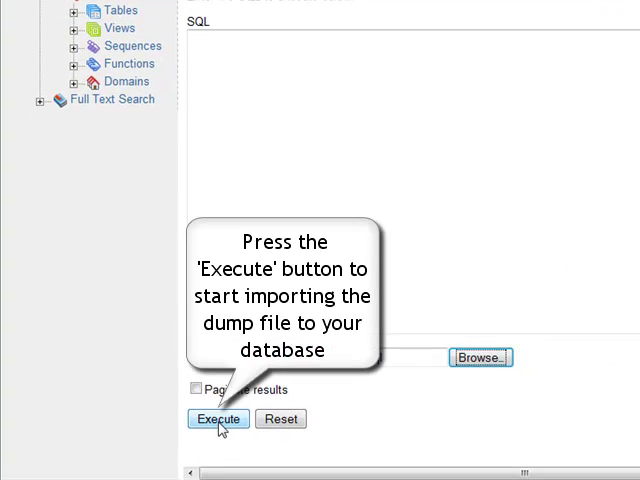
Execute the dump.sql import and list the public schema's tables, now including phonebook
left_click(219, 420)
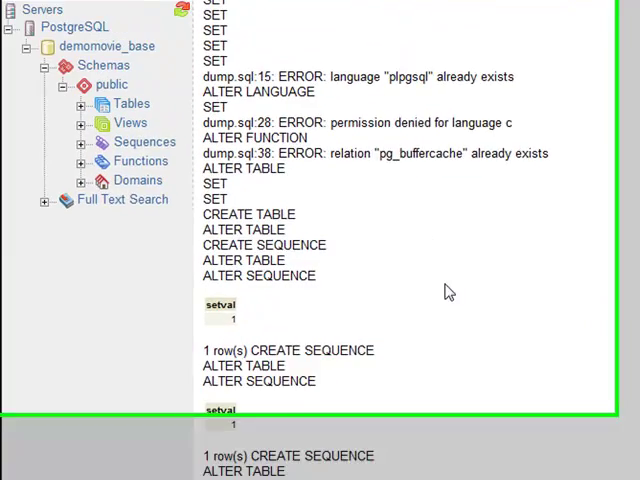
scroll(460, 300, "down", 2)
scroll(465, 360, "down", 3)
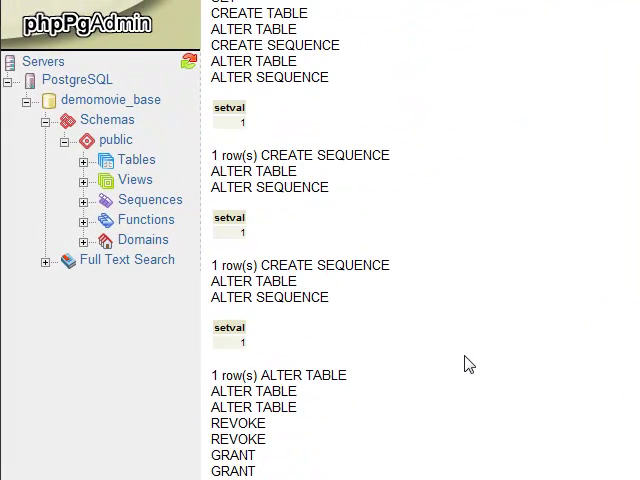
left_click(141, 165)
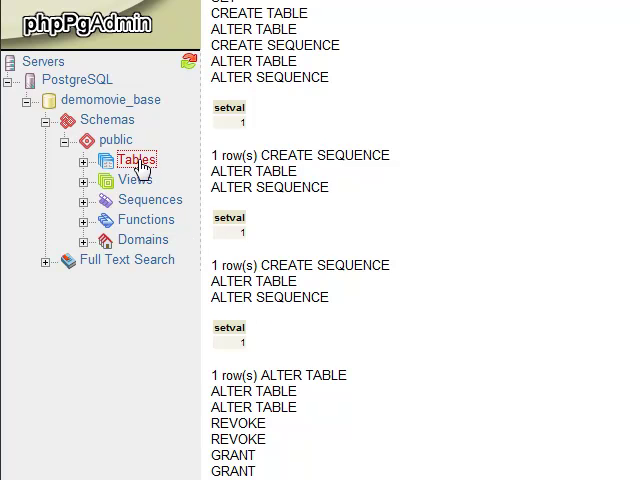